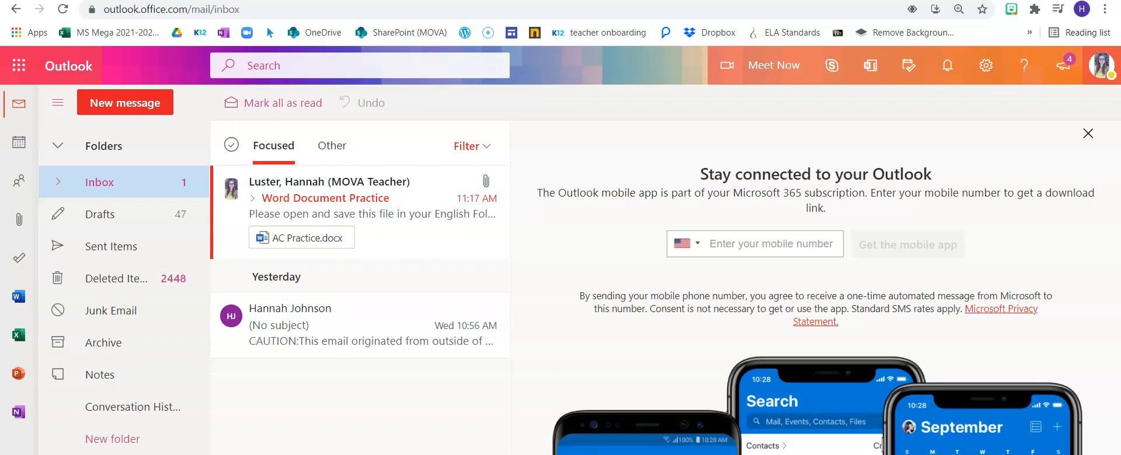
Open the Word Document Practice email, download its AC Practice.docx attachment and open the file in Word
{"action": "left_click", "coordinate": [358, 208]}
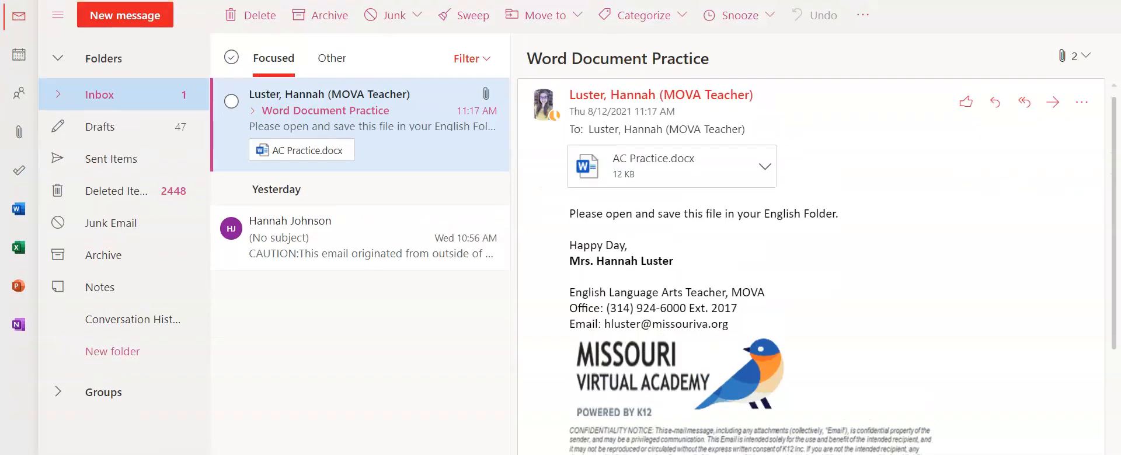
{"action": "left_click", "coordinate": [673, 140]}
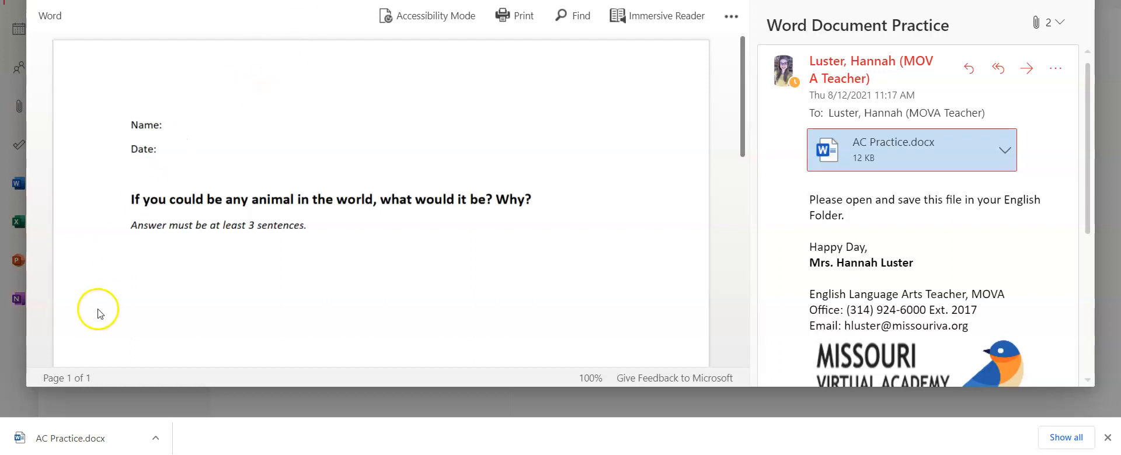
{"action": "left_click", "coordinate": [111, 447]}
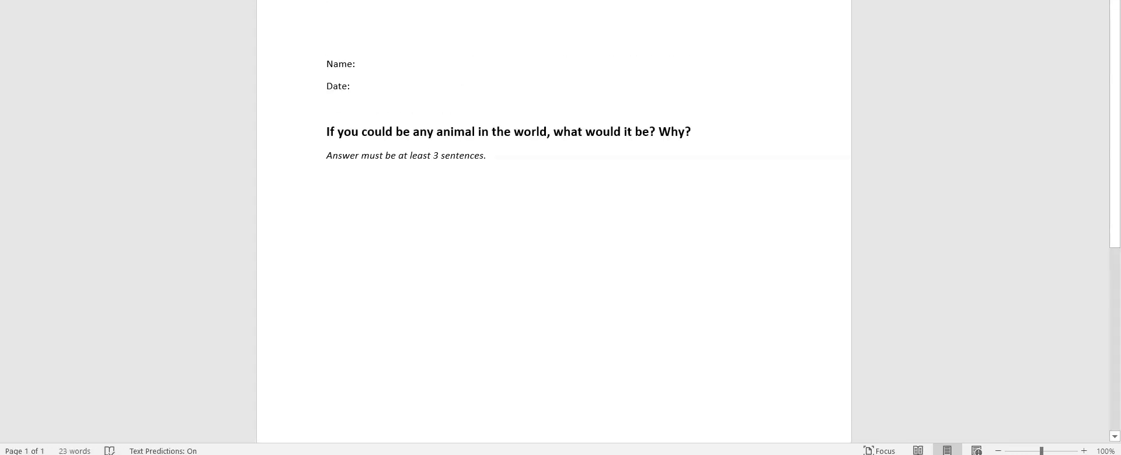
Review the name and date lines and the animal question in the practice document
{"action": "left_click", "coordinate": [383, 71]}
{"action": "left_click", "coordinate": [381, 88]}
{"action": "left_click", "coordinate": [326, 132]}
{"action": "left_click_drag", "start_coordinate": [326, 132], "coordinate": [676, 146]}
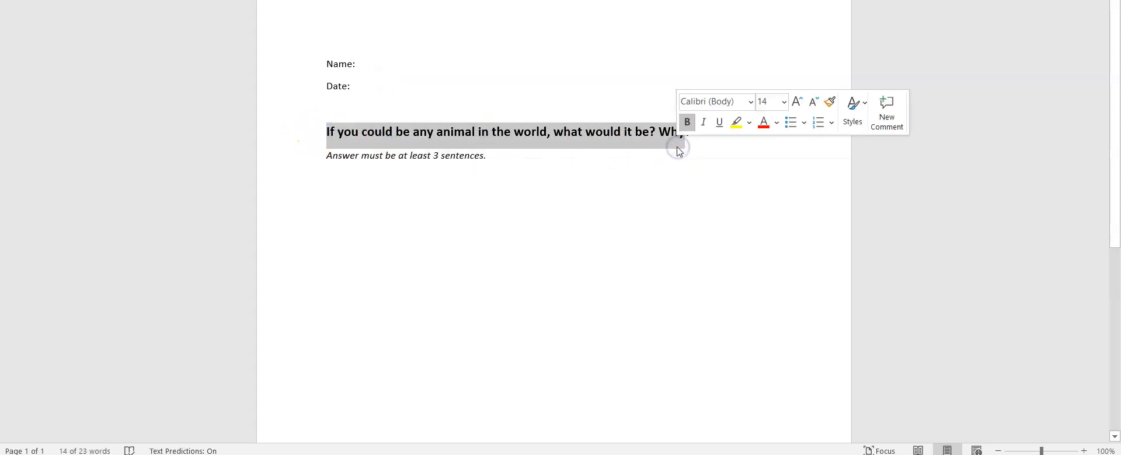
{"action": "left_click", "coordinate": [623, 153]}
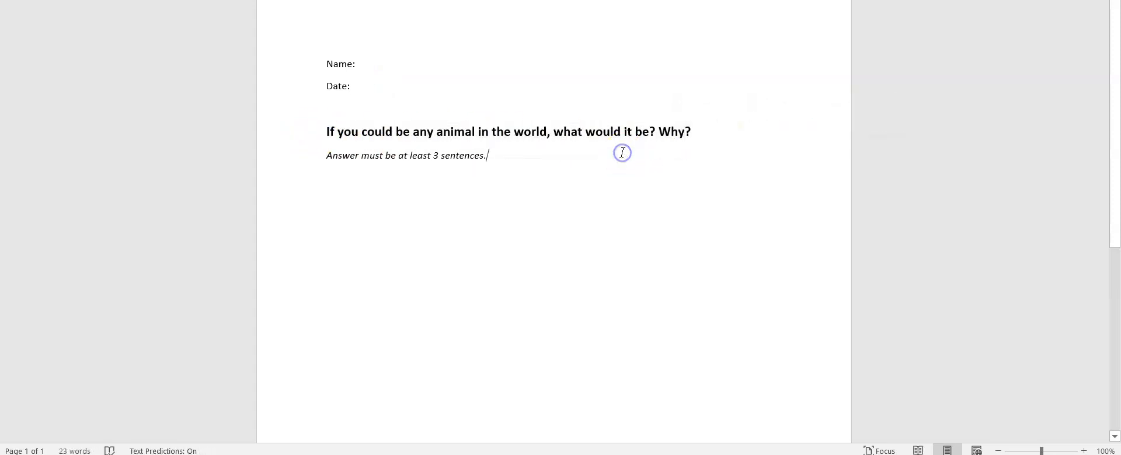
Begin the answer below the three-sentence instruction with "If I could be any animal in the world"
{"action": "left_click", "coordinate": [593, 194]}
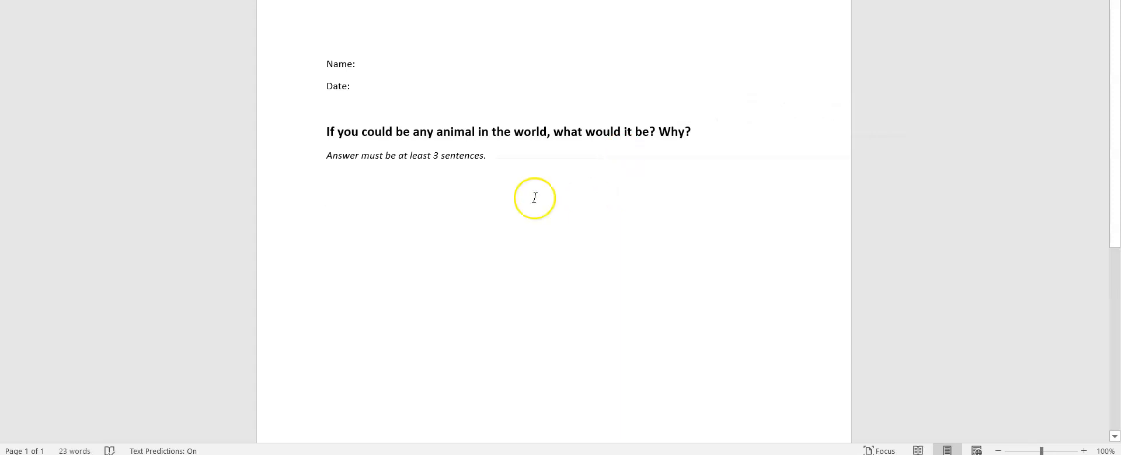
{"action": "left_click", "coordinate": [317, 182]}
{"action": "type", "text": "If I could be any animal in the "}
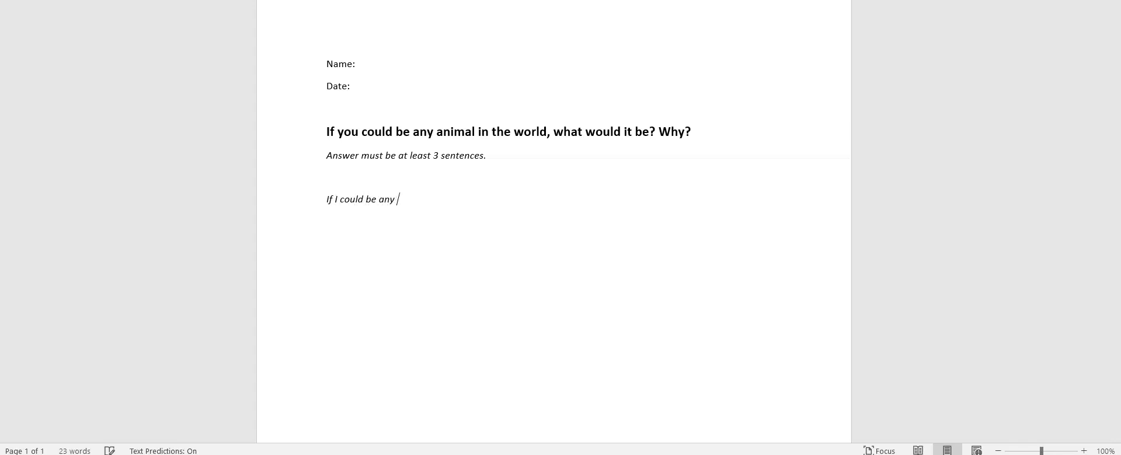
{"action": "type", "text": "world"}
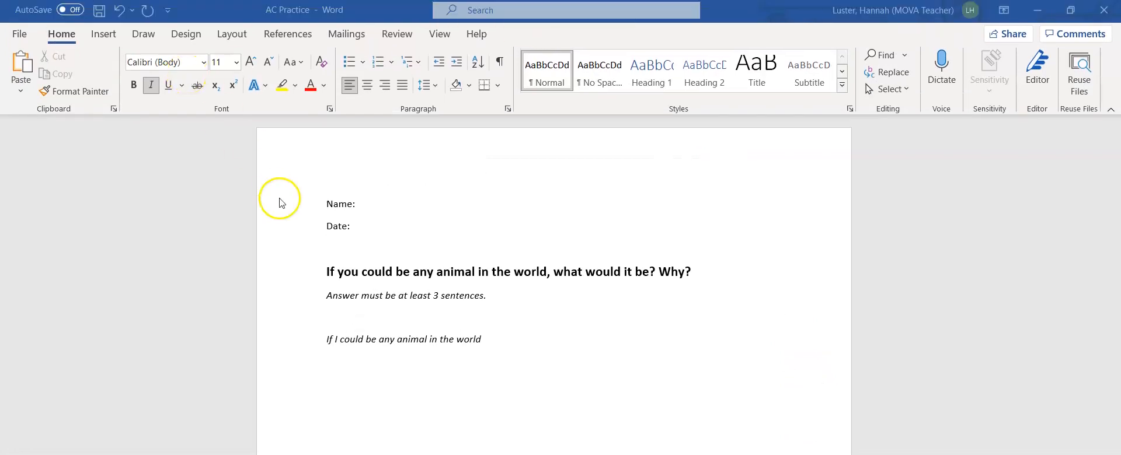
Start saving the document as a new file named "Lesson 1.01 Animal Intelligence"
{"action": "left_click", "coordinate": [28, 37]}
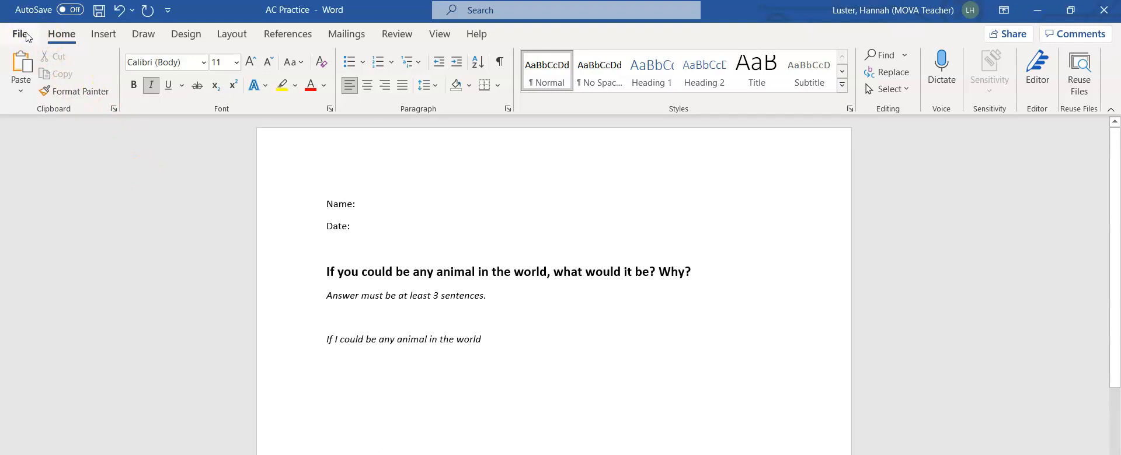
{"action": "left_click", "coordinate": [26, 37]}
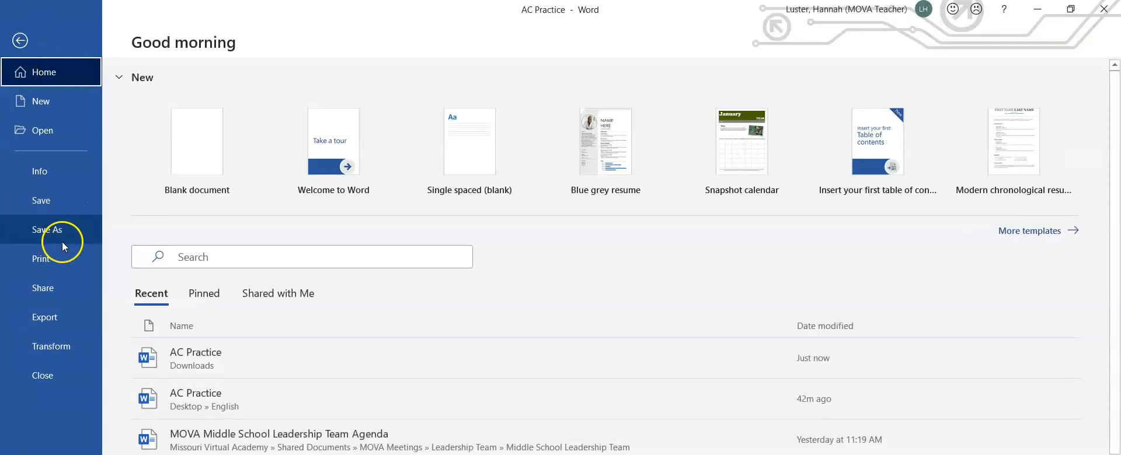
{"action": "left_click", "coordinate": [71, 228]}
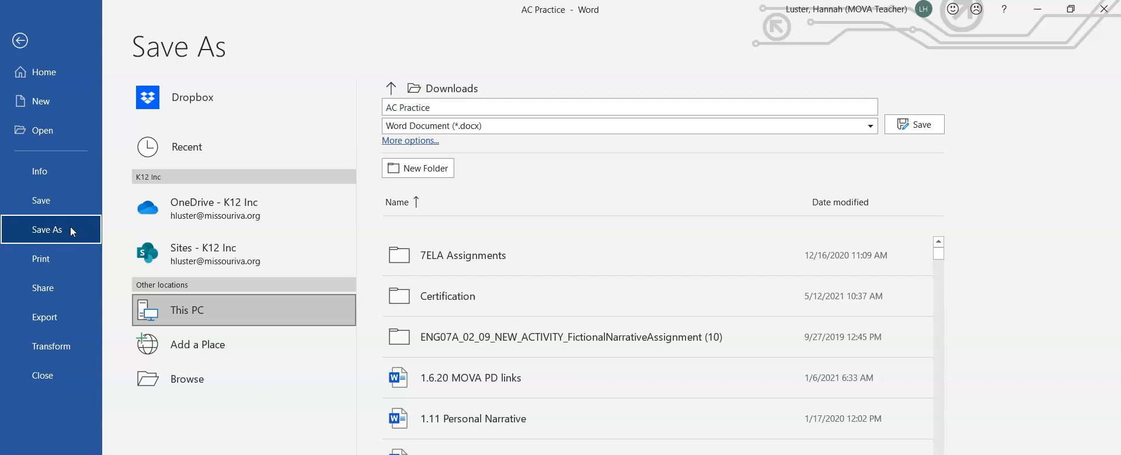
{"action": "left_click", "coordinate": [450, 105]}
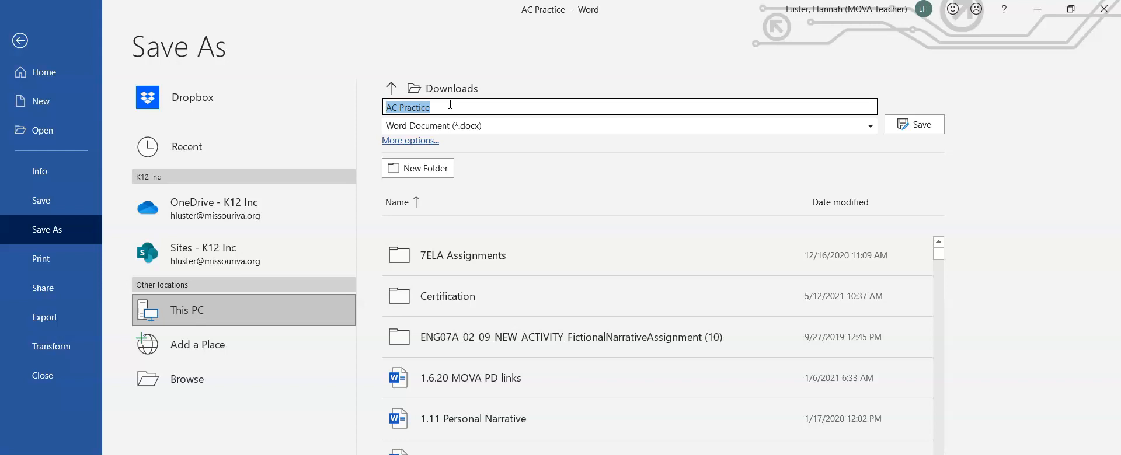
{"action": "type", "text": "Lesson 1.01 Animal "}
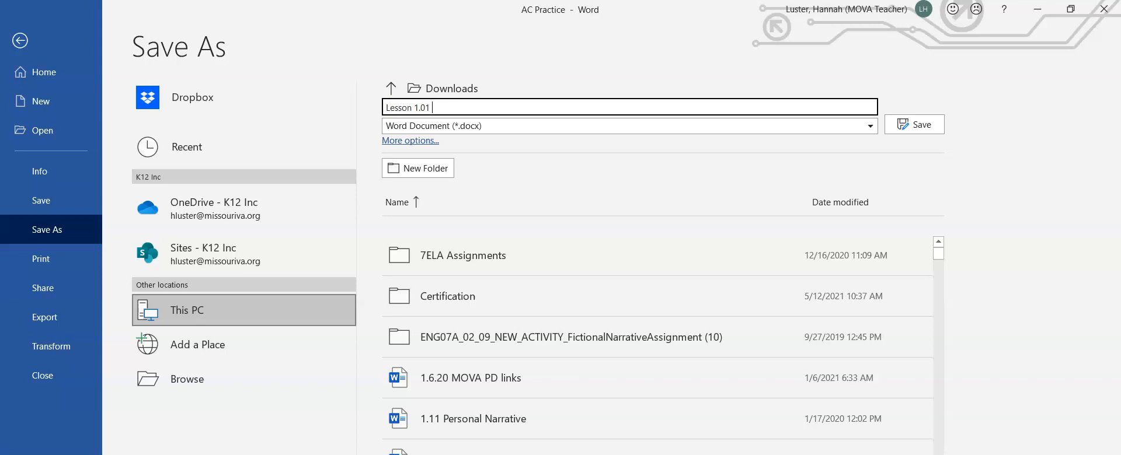
{"action": "type", "text": "Intelligence"}
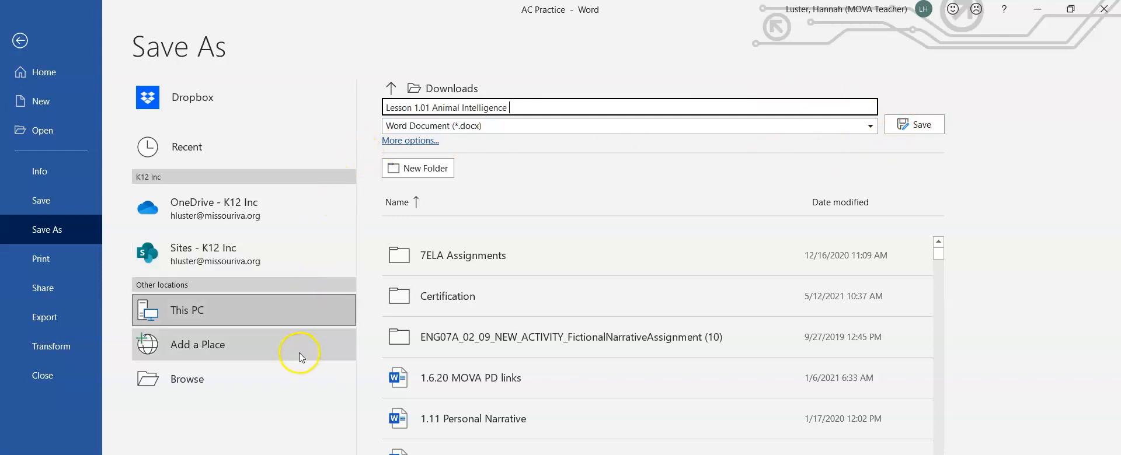
Browse for a save location and go to the Desktop
{"action": "left_click", "coordinate": [249, 384]}
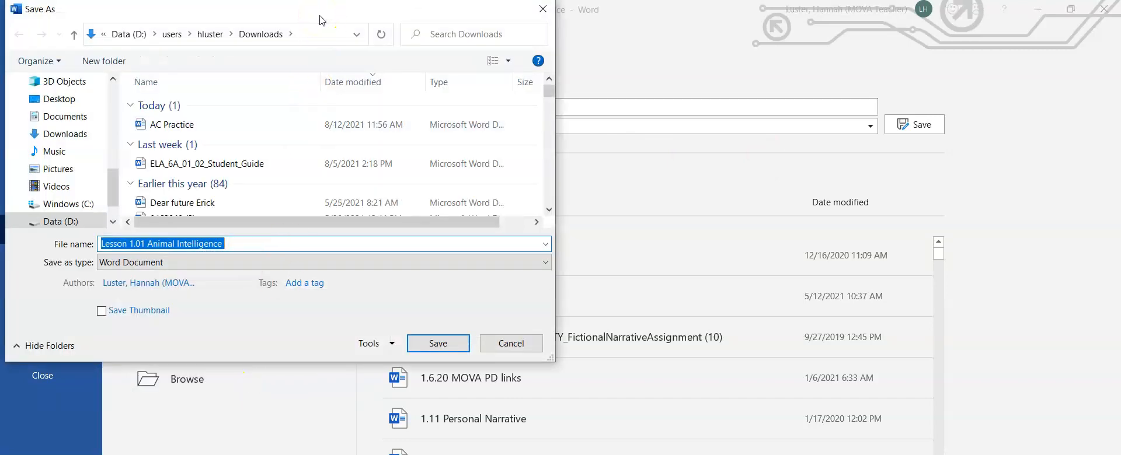
{"action": "left_click_drag", "start_coordinate": [320, 18], "coordinate": [506, 47]}
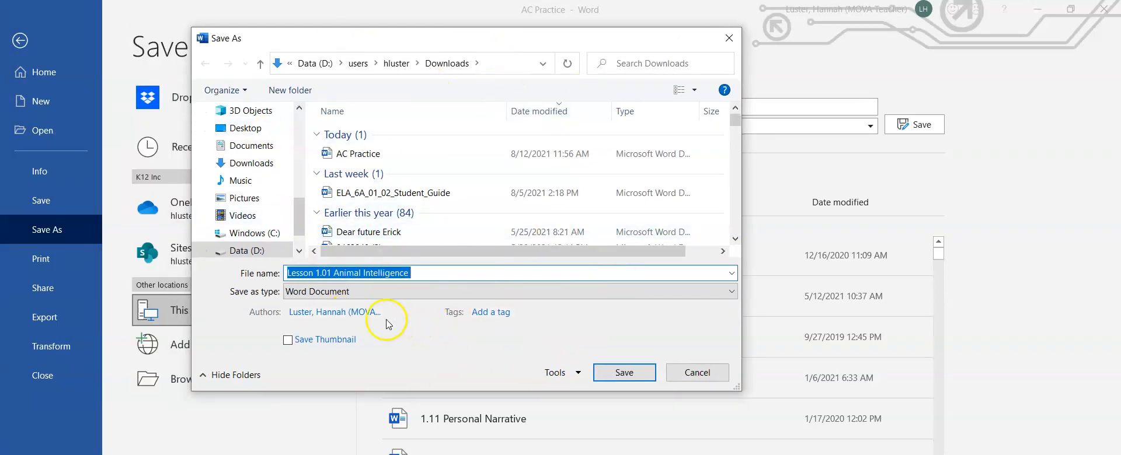
{"action": "scroll", "coordinate": [261, 211], "scroll_direction": "up", "scroll_amount": 1}
{"action": "scroll", "coordinate": [260, 210], "scroll_direction": "up", "scroll_amount": 1}
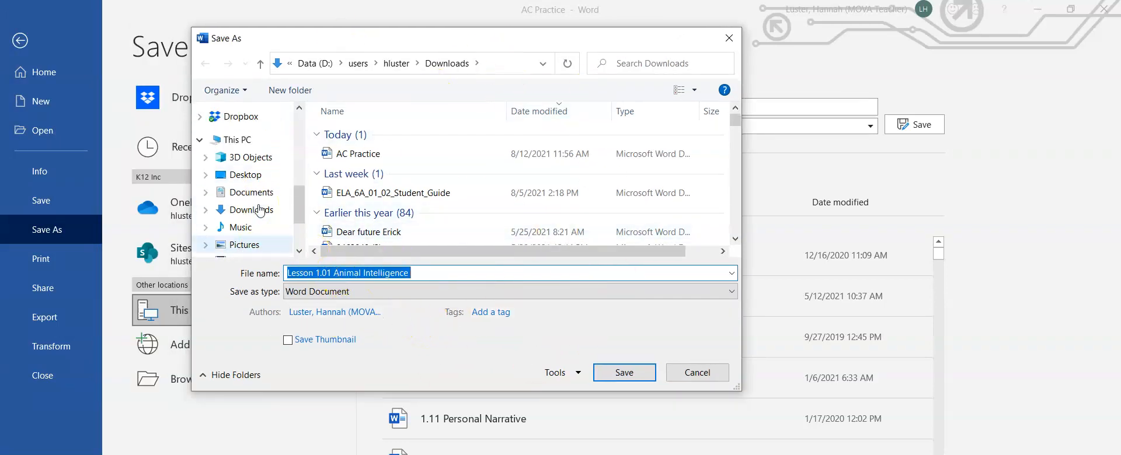
{"action": "left_click", "coordinate": [244, 178]}
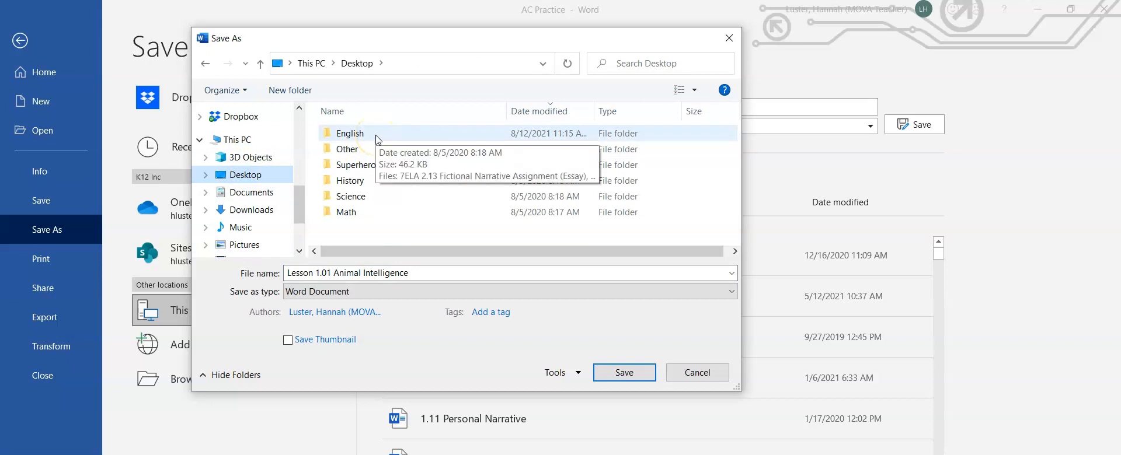
Save the Word document in the English folder on the Desktop
{"action": "left_click", "coordinate": [372, 150]}
{"action": "left_click", "coordinate": [375, 163]}
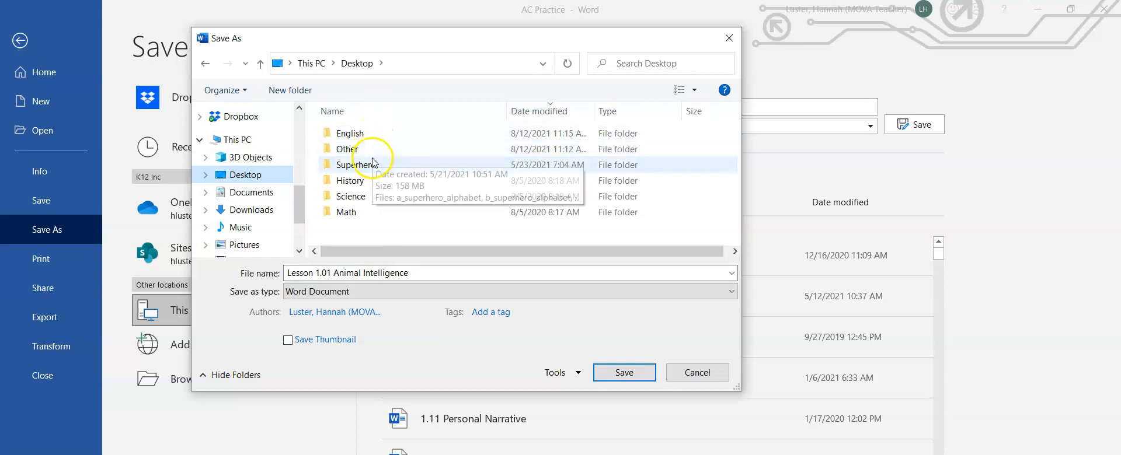
{"action": "left_click", "coordinate": [373, 180]}
{"action": "left_click", "coordinate": [371, 196]}
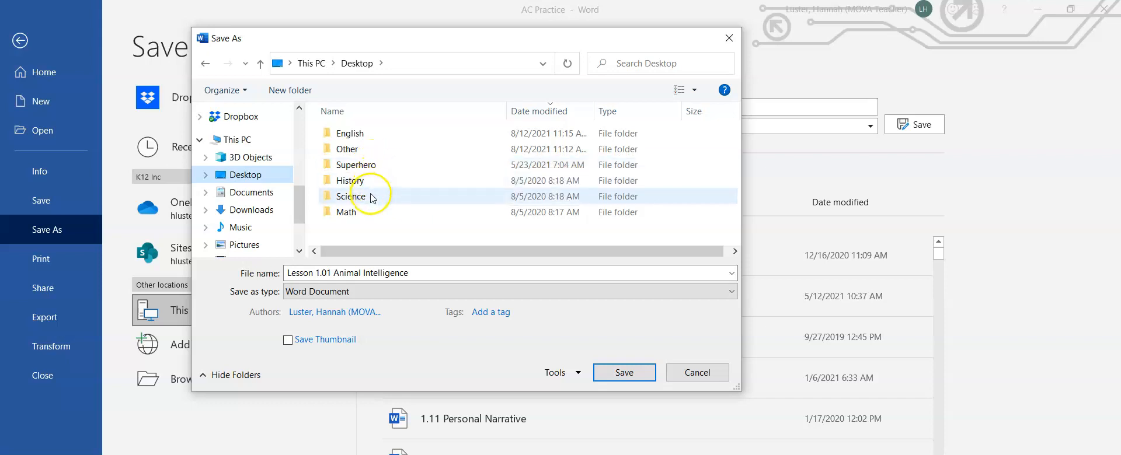
{"action": "left_click", "coordinate": [370, 211]}
{"action": "left_click", "coordinate": [372, 134]}
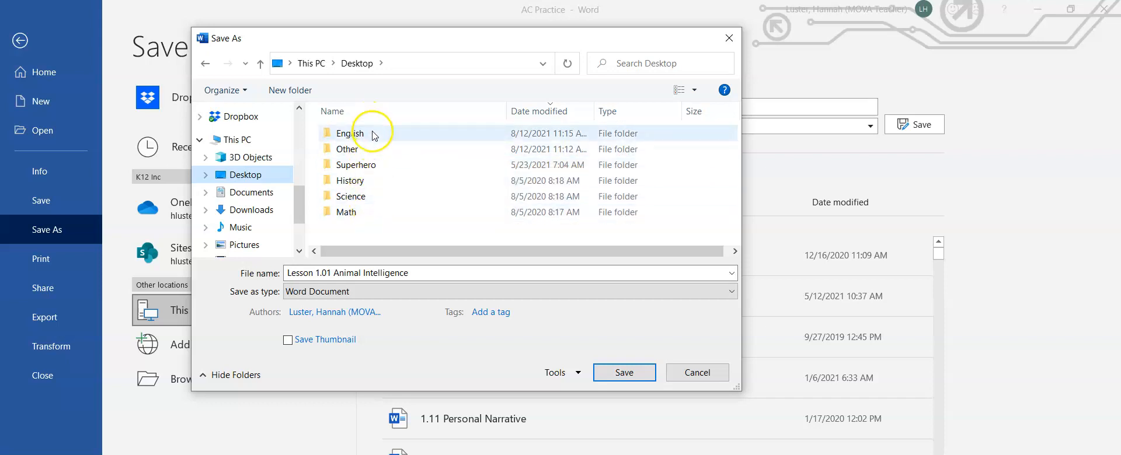
{"action": "double_click", "coordinate": [350, 133]}
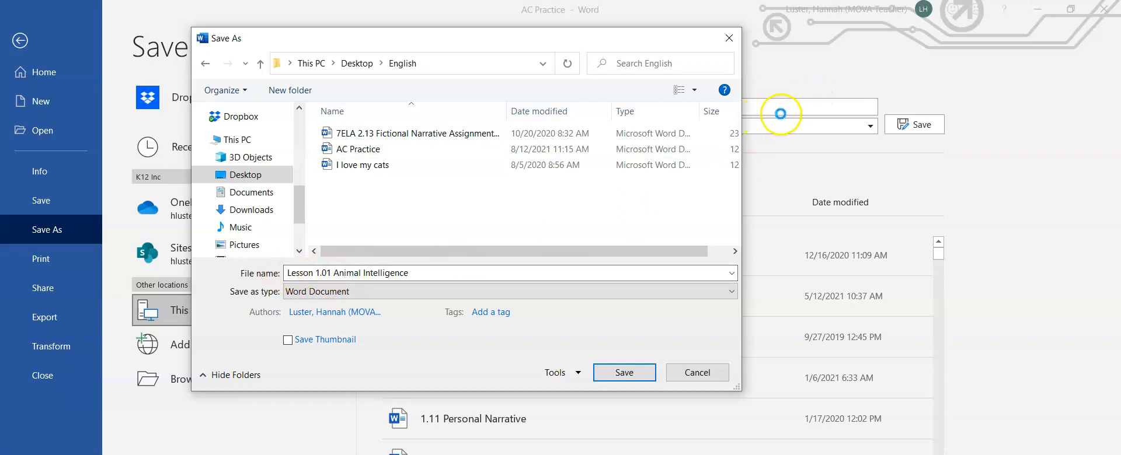
{"action": "left_click", "coordinate": [638, 374]}
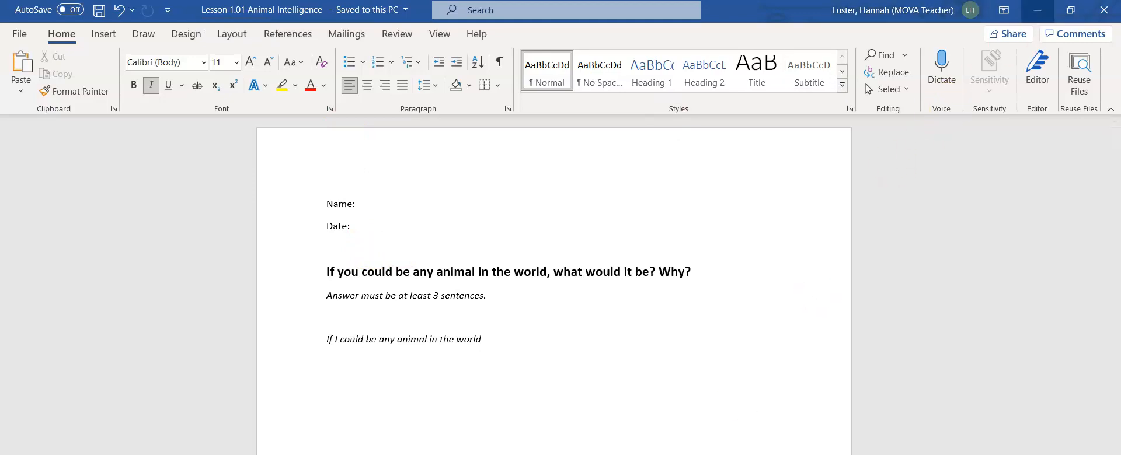
Minimize the open windows, check the desktop's English folder for the Lesson 1.01 Animal Intelligence file, and minimize the folder window
{"action": "left_click", "coordinate": [1038, 11]}
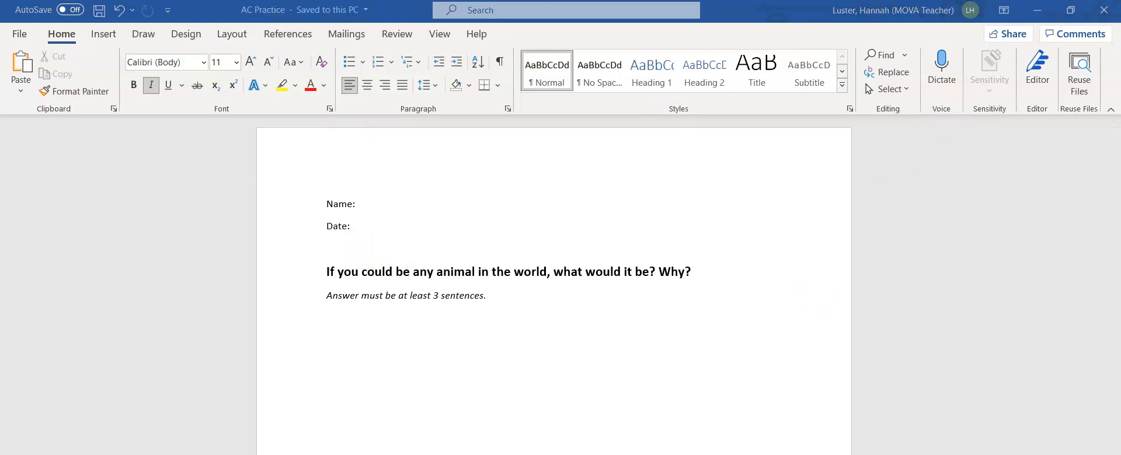
{"action": "left_click", "coordinate": [1039, 11]}
{"action": "left_click", "coordinate": [1039, 12]}
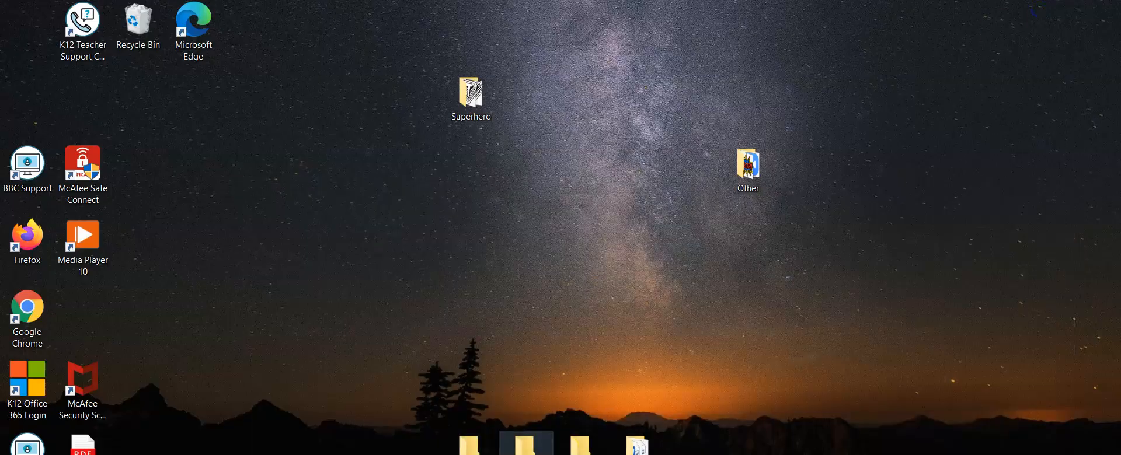
{"action": "double_click", "coordinate": [638, 445]}
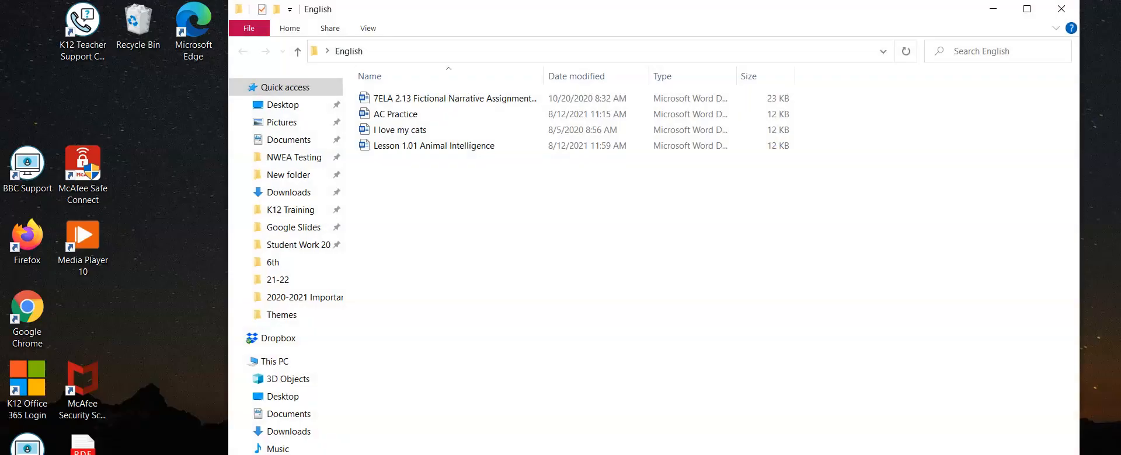
{"action": "left_click", "coordinate": [437, 153]}
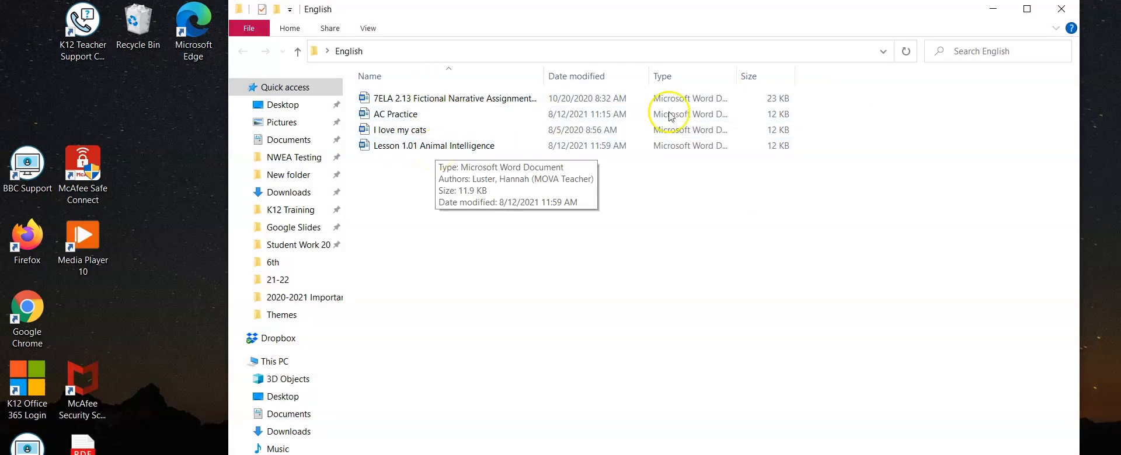
{"action": "left_click", "coordinate": [992, 9]}
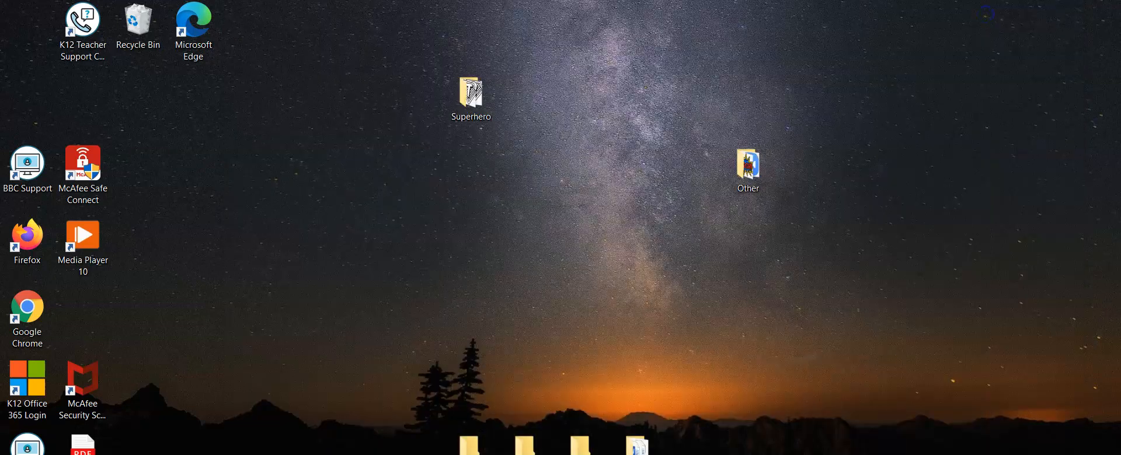